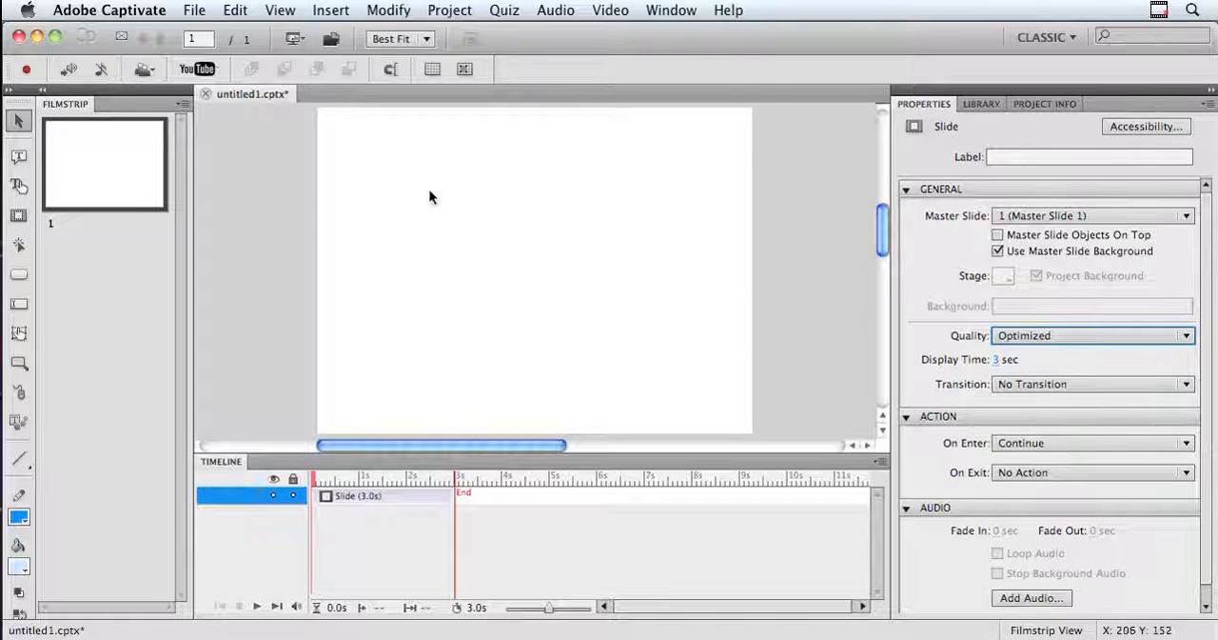
# Insert the image IMG_5271.JPG onto the blank slide.
pyautogui.click(330, 10)
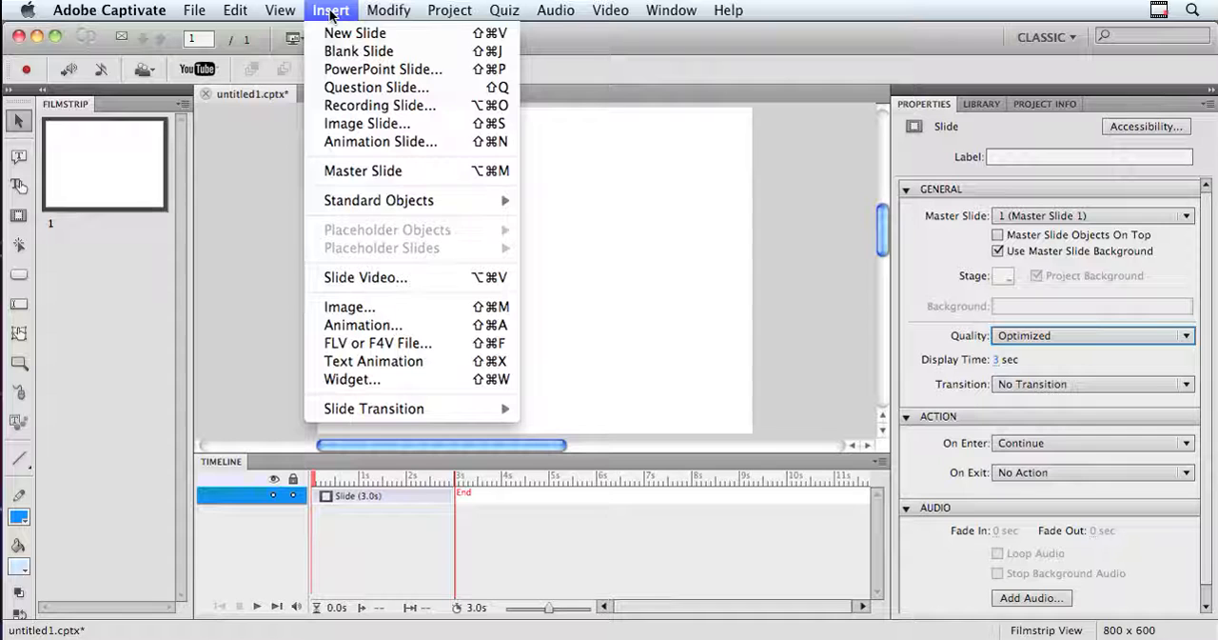
pyautogui.click(394, 307)
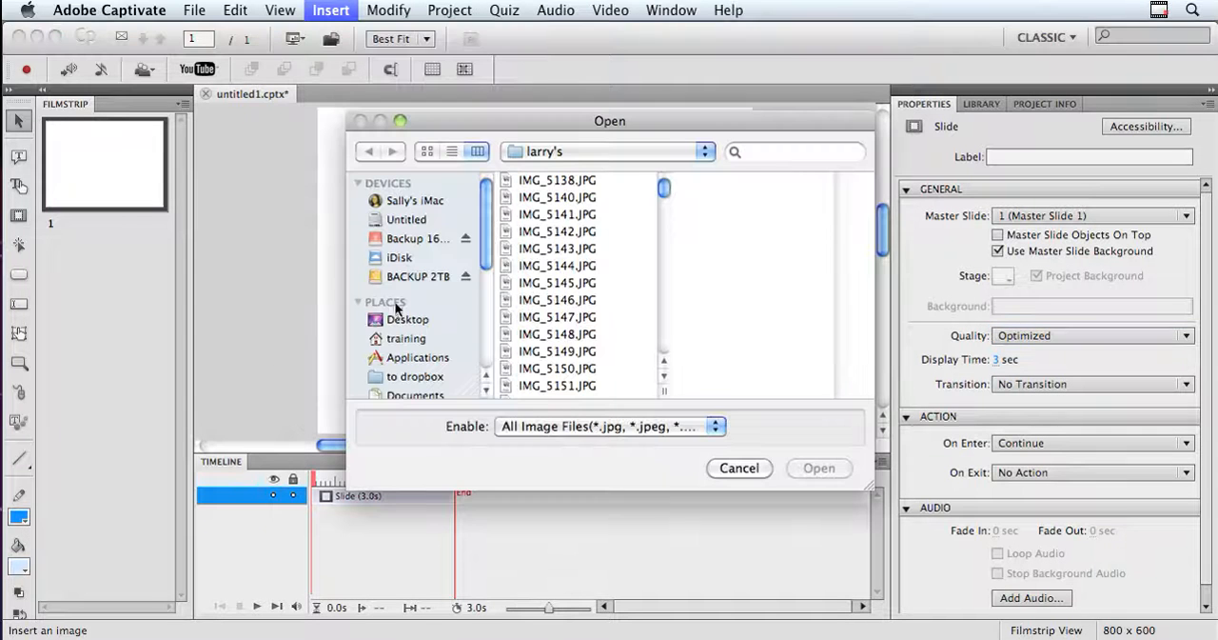
pyautogui.moveTo(664, 191); pyautogui.dragTo(653, 310)
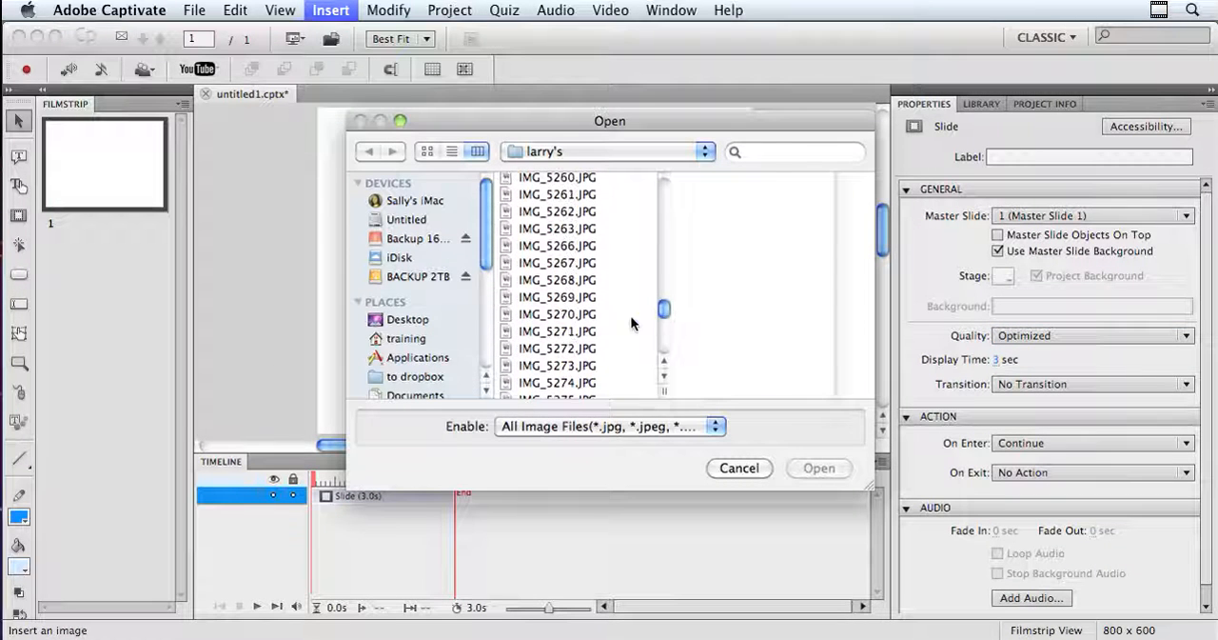
pyautogui.click(581, 331)
pyautogui.click(810, 464)
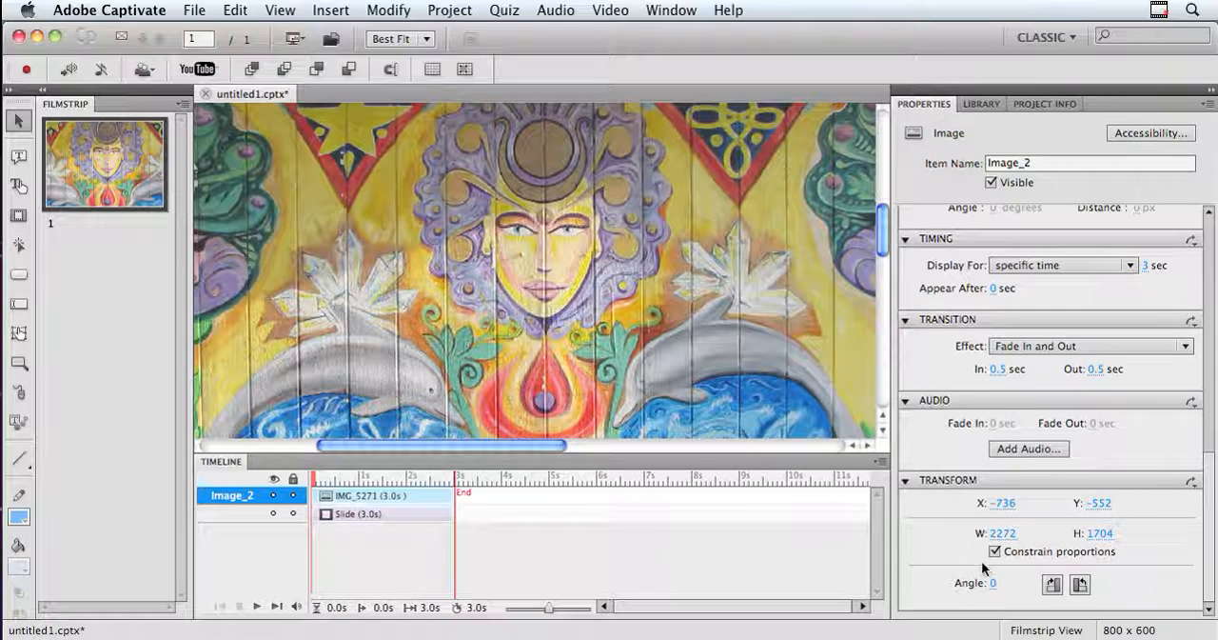
# Set the inserted image's position to X 0 and Y 0.
pyautogui.click(1005, 504)
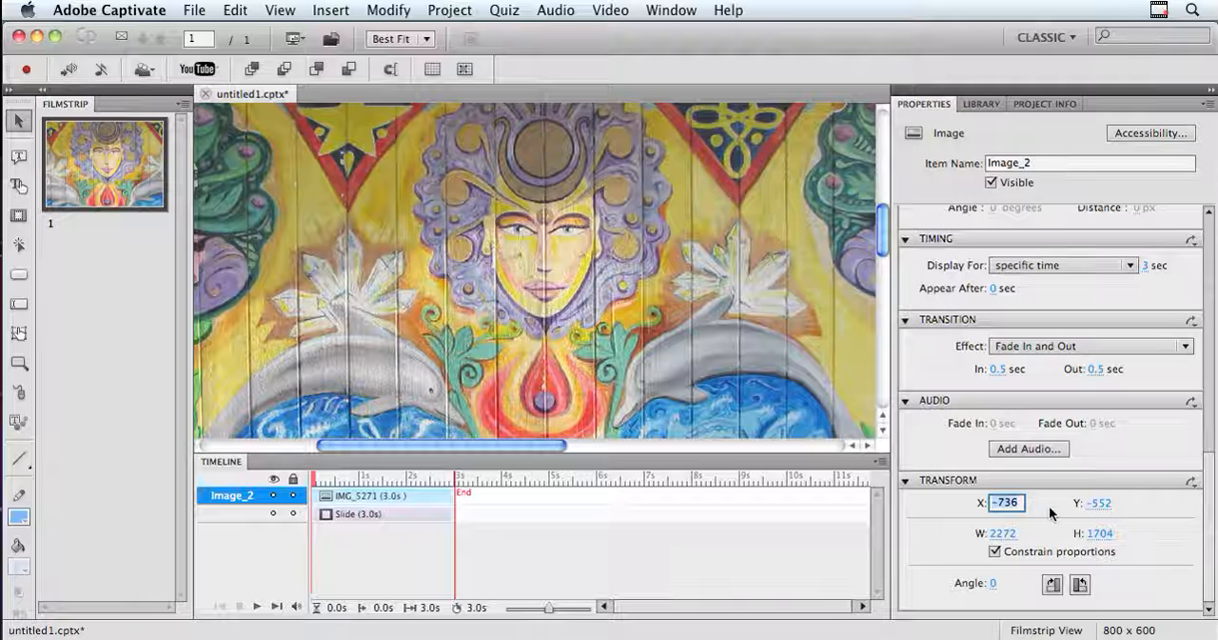
pyautogui.write('0')
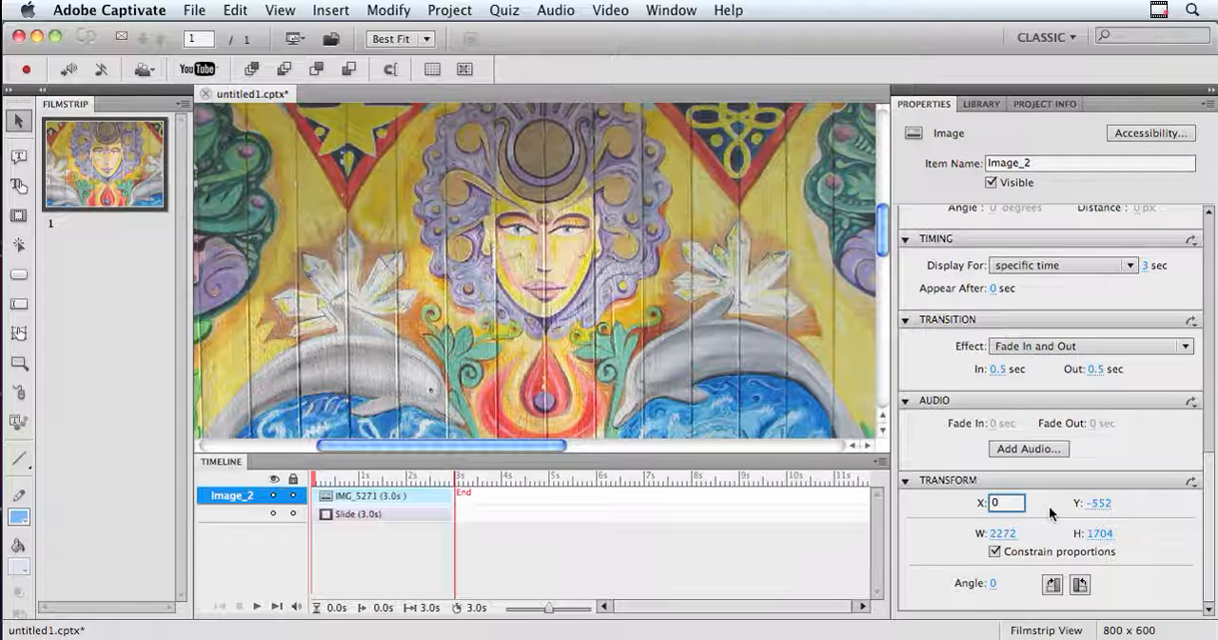
pyautogui.press('Tab')
pyautogui.write('0')
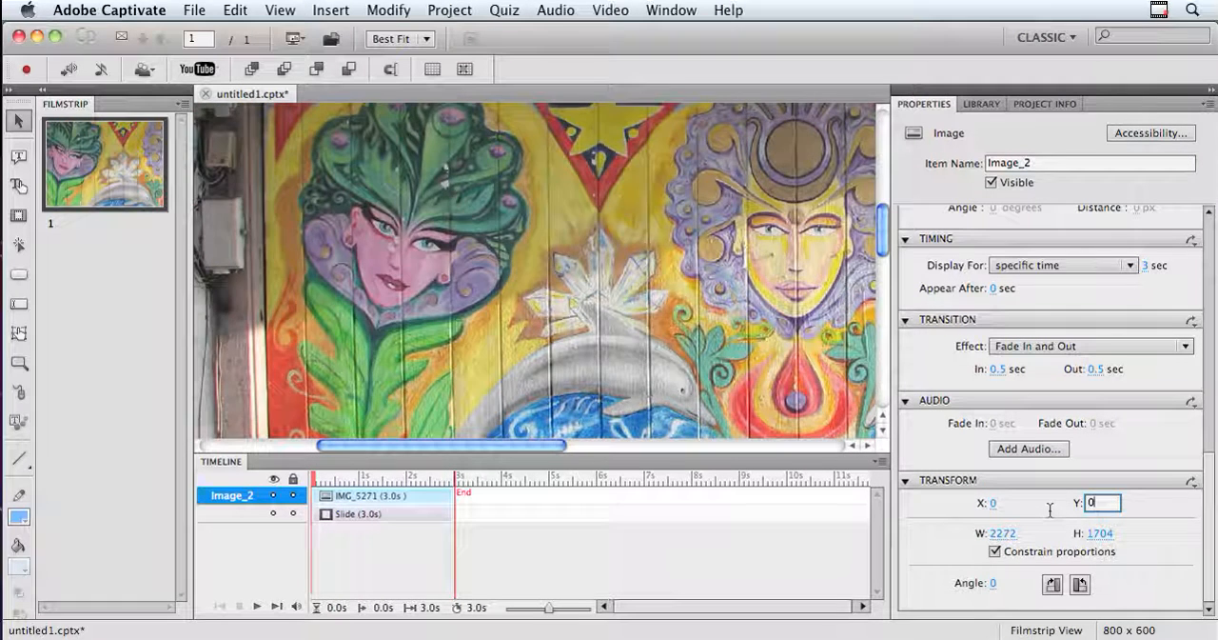
pyautogui.press('Tab')
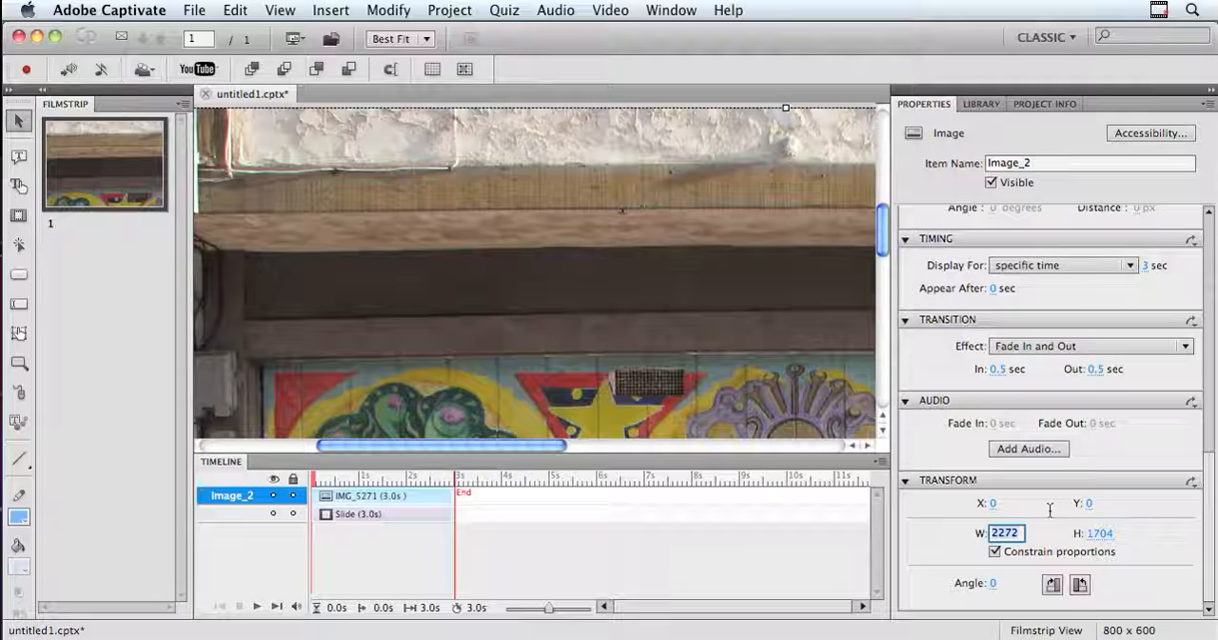
# Set the image's width to 600 with proportions constrained and move it to about X 115, Y 77 on the slide.
pyautogui.write('600')
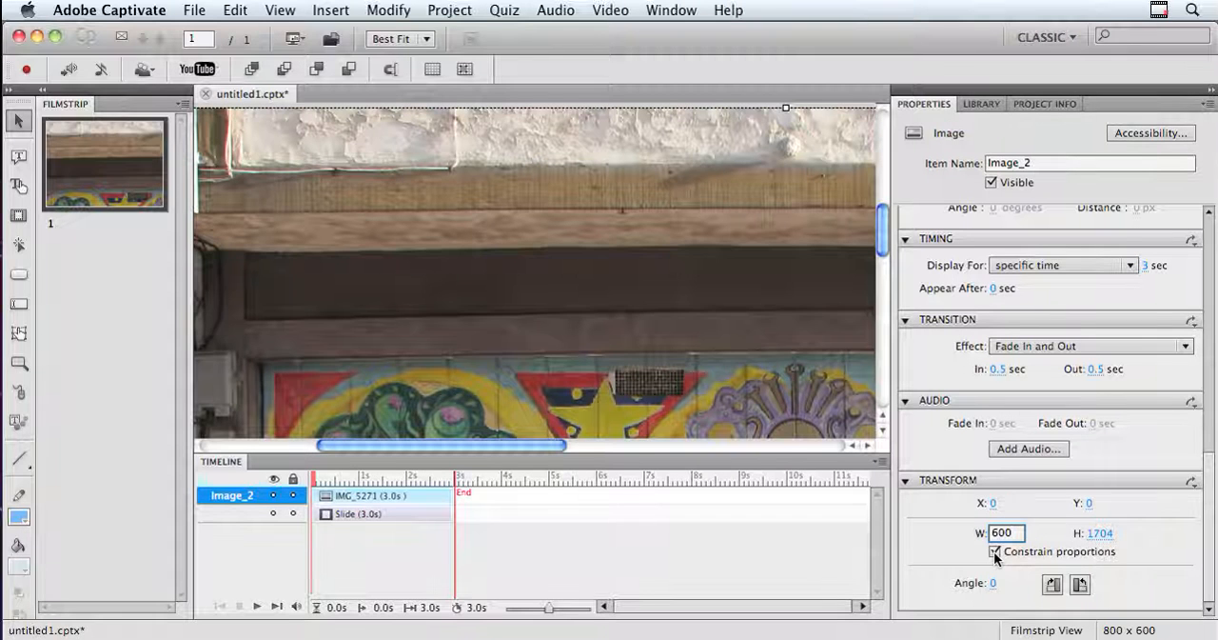
pyautogui.press('Return')
pyautogui.moveTo(504, 264); pyautogui.dragTo(600, 311)
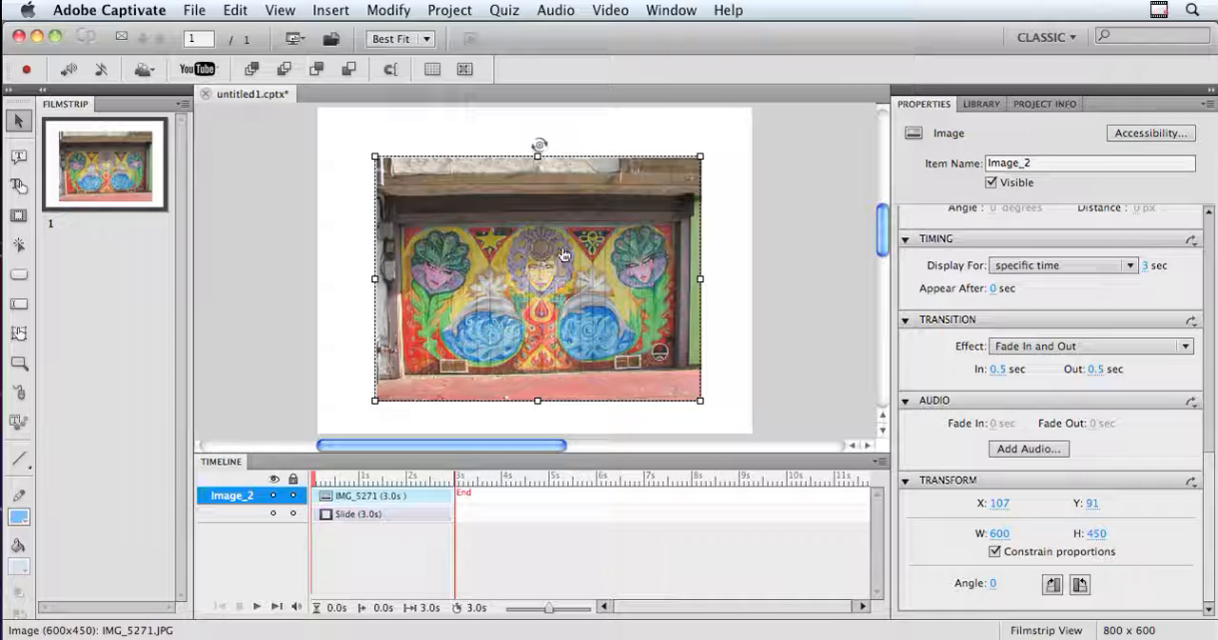
pyautogui.moveTo(552, 251); pyautogui.dragTo(558, 242)
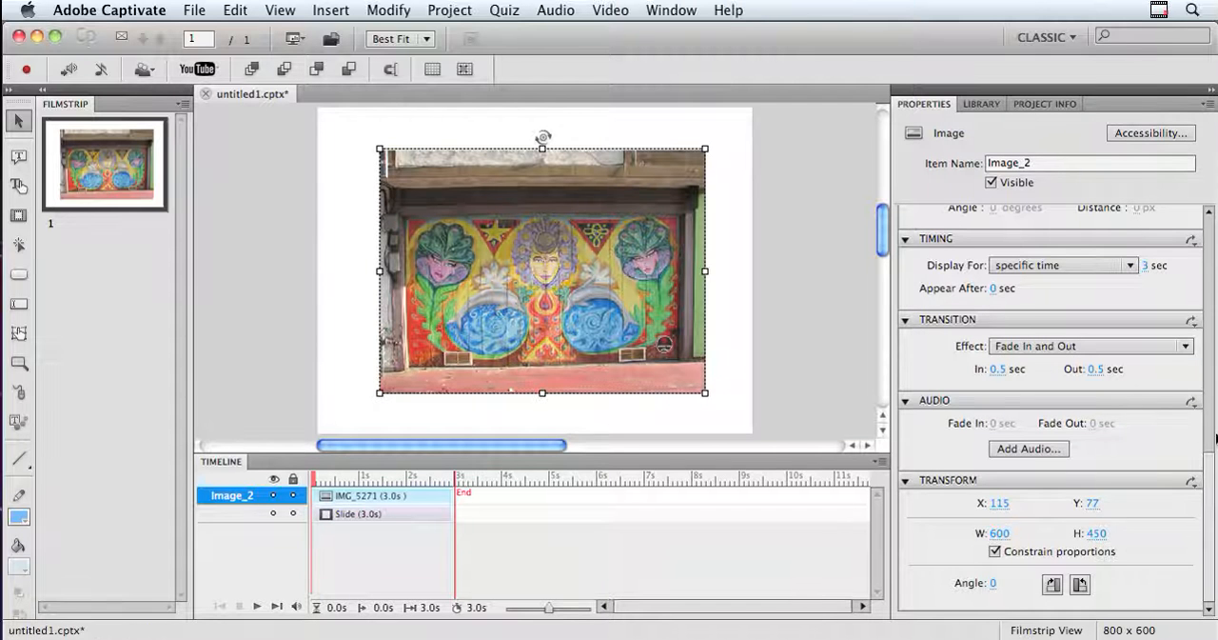
# Try out the image's brightness and sharpness adjustments, restoring brightness to 0 and raising sharpness to 6.
pyautogui.moveTo(1209, 471); pyautogui.dragTo(1185, 285)
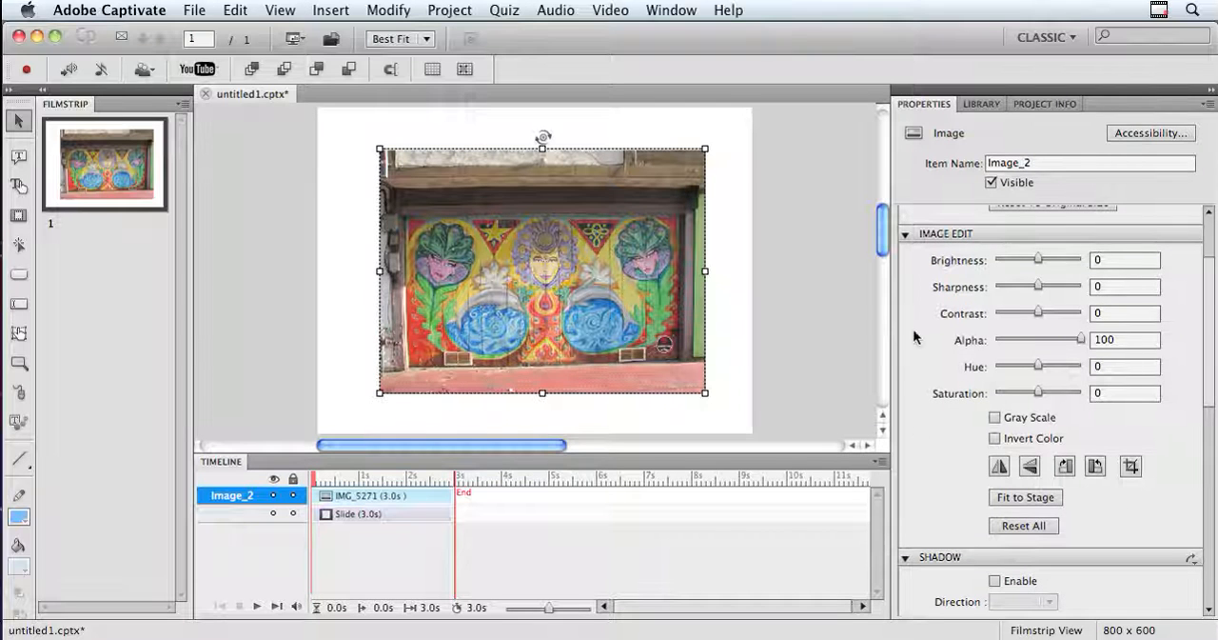
pyautogui.moveTo(1039, 260); pyautogui.dragTo(1055, 259)
pyautogui.moveTo(1055, 259); pyautogui.dragTo(1061, 284)
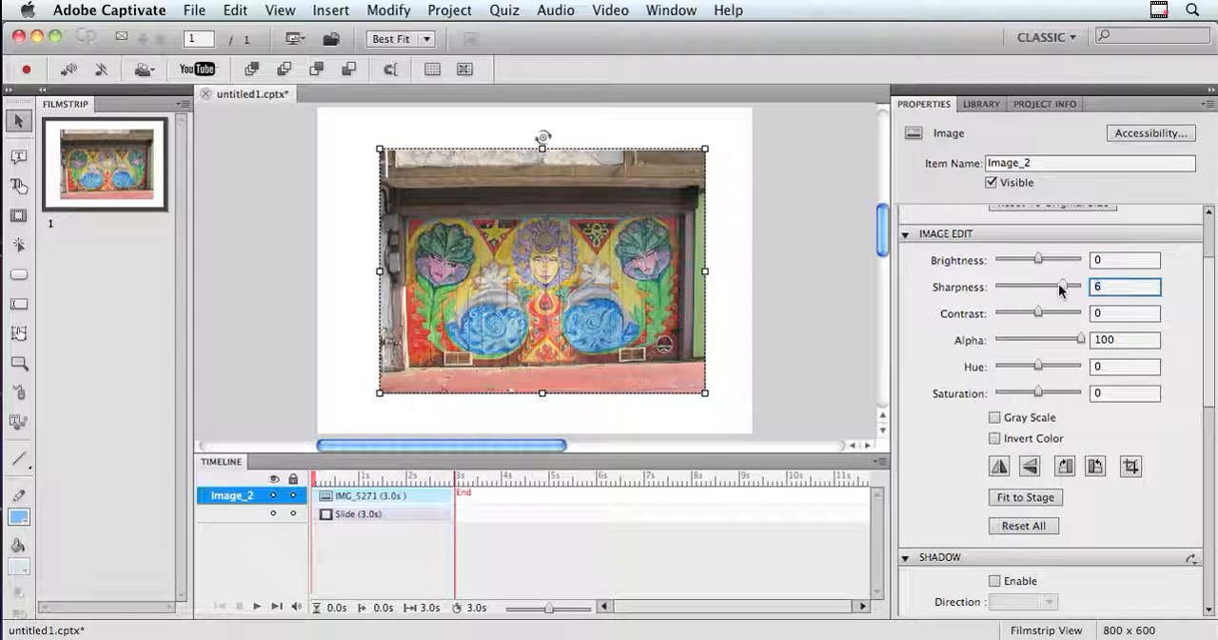
# Reset the sharpness to 0 and try image contrasts of 53 and -63, ending at 4.
pyautogui.moveTo(1057, 287); pyautogui.dragTo(1061, 311)
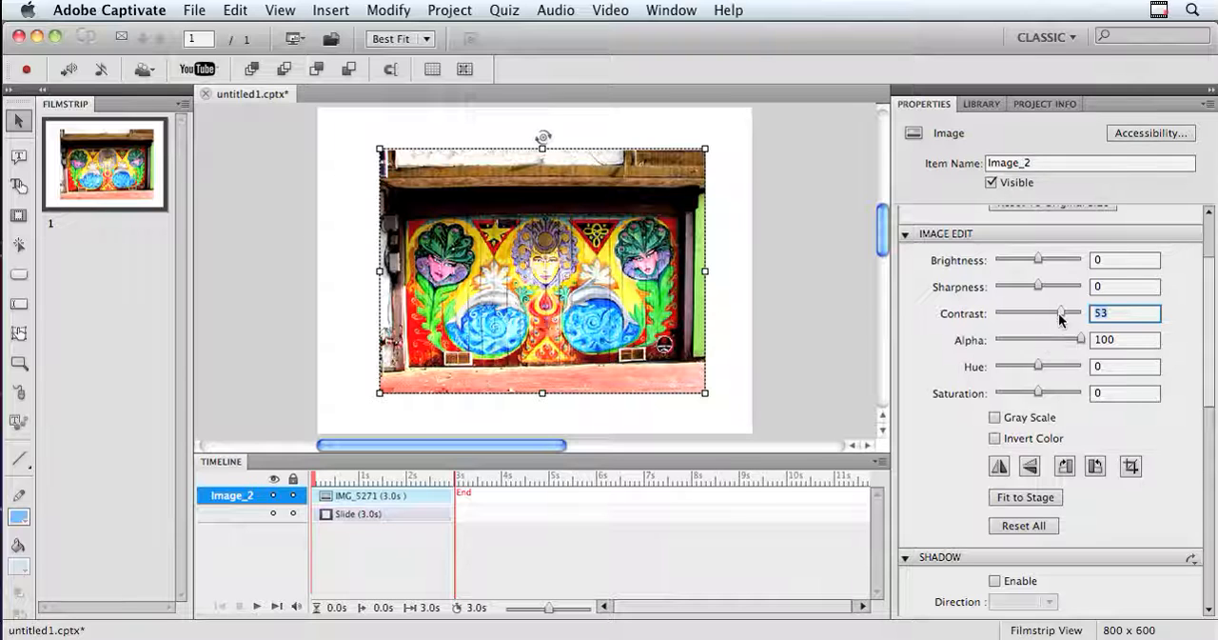
pyautogui.moveTo(1061, 318); pyautogui.dragTo(1011, 321)
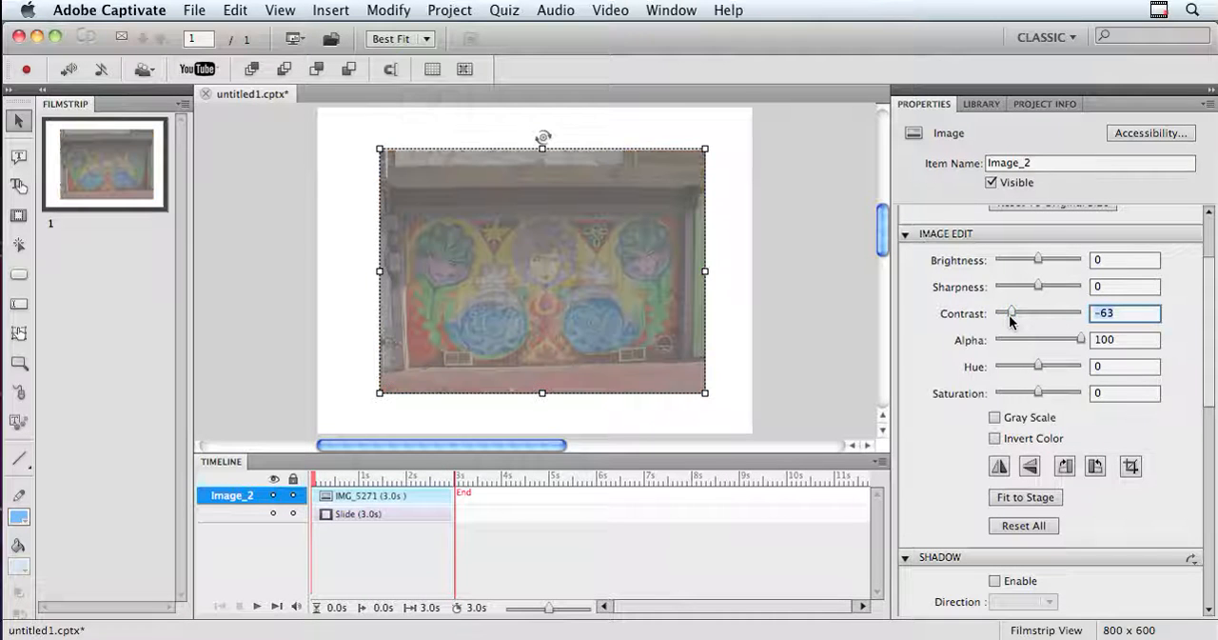
pyautogui.moveTo(1010, 313); pyautogui.dragTo(1039, 315)
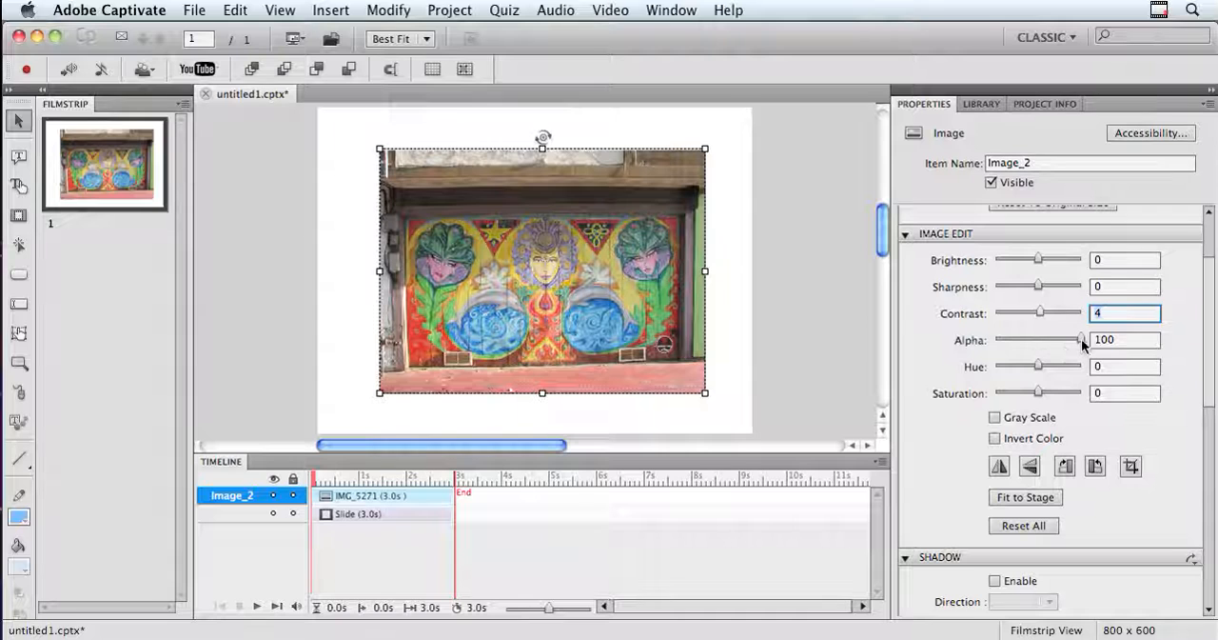
# Make the image semi-transparent by trying alpha values of 28 and 30, ending at 57.
pyautogui.moveTo(1081, 339); pyautogui.dragTo(1020, 340)
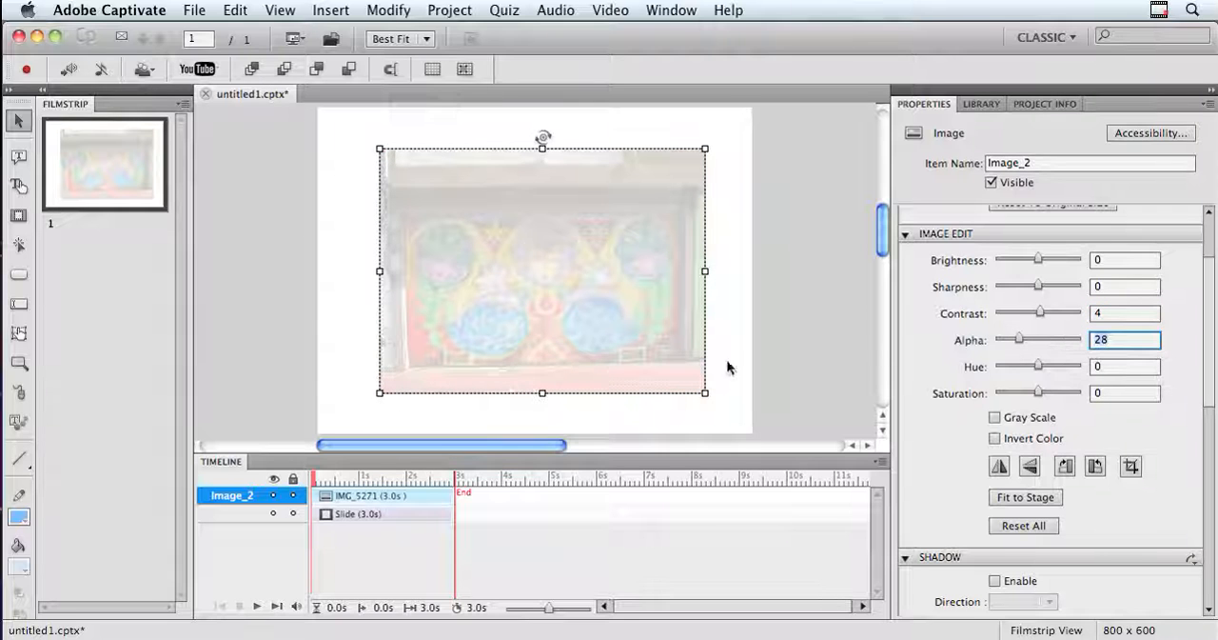
pyautogui.click(1021, 339)
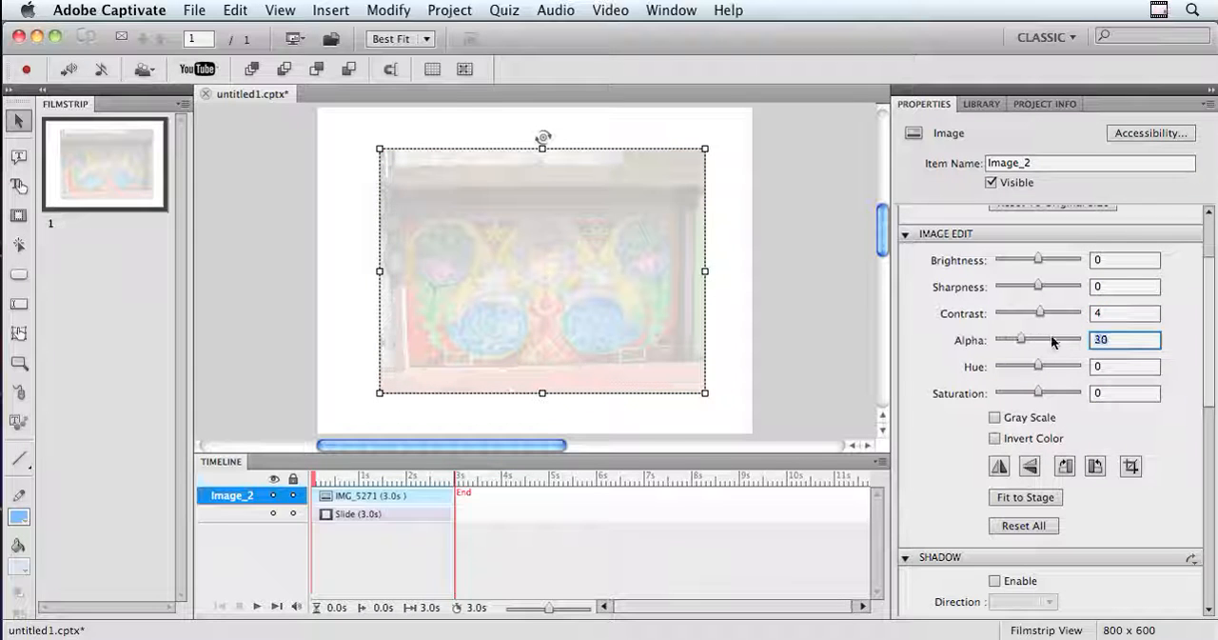
pyautogui.click(1048, 340)
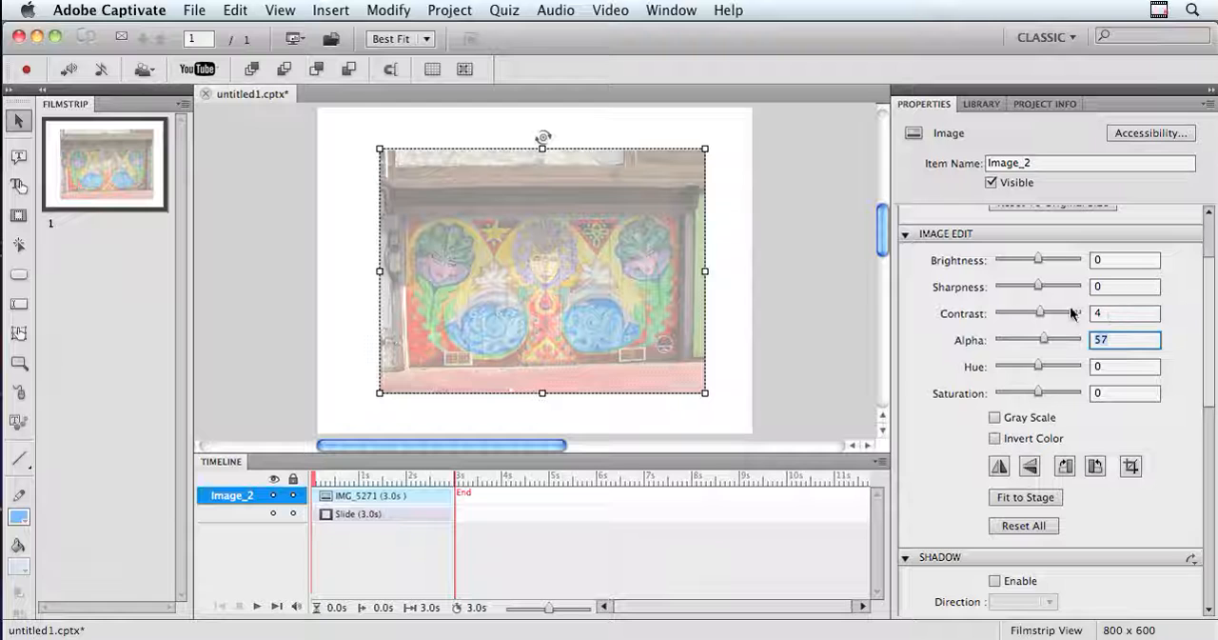
# Set both the contrast and the alpha of the image to 0.
pyautogui.click(1095, 313)
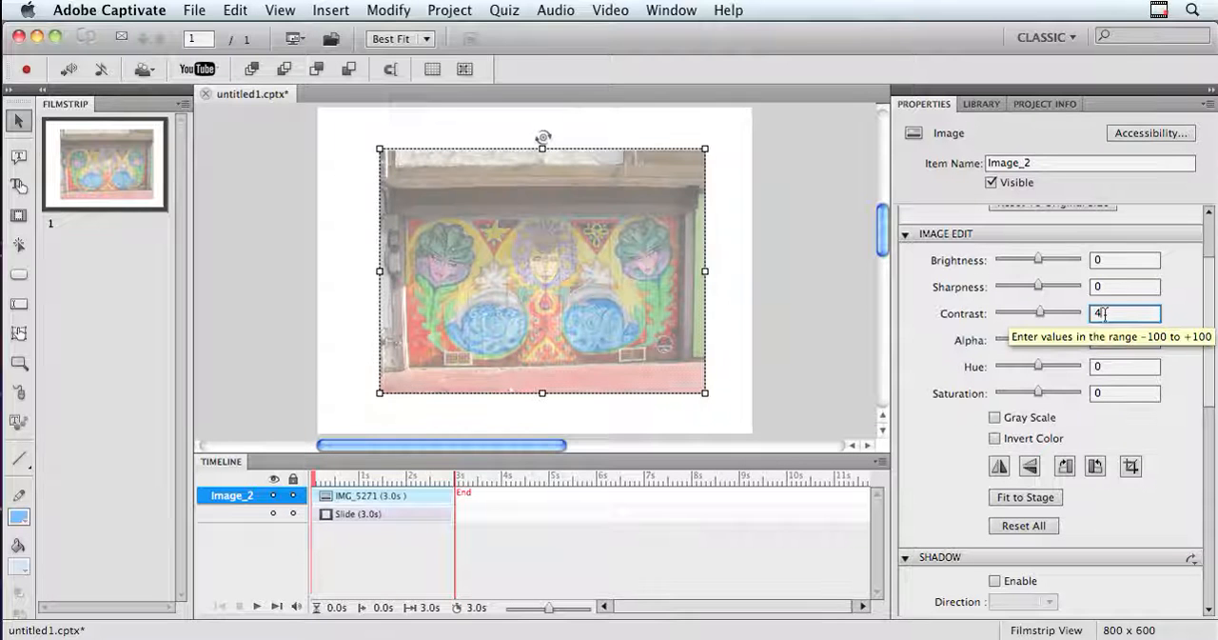
pyautogui.press('Tab')
pyautogui.write('0')
pyautogui.press('Return')
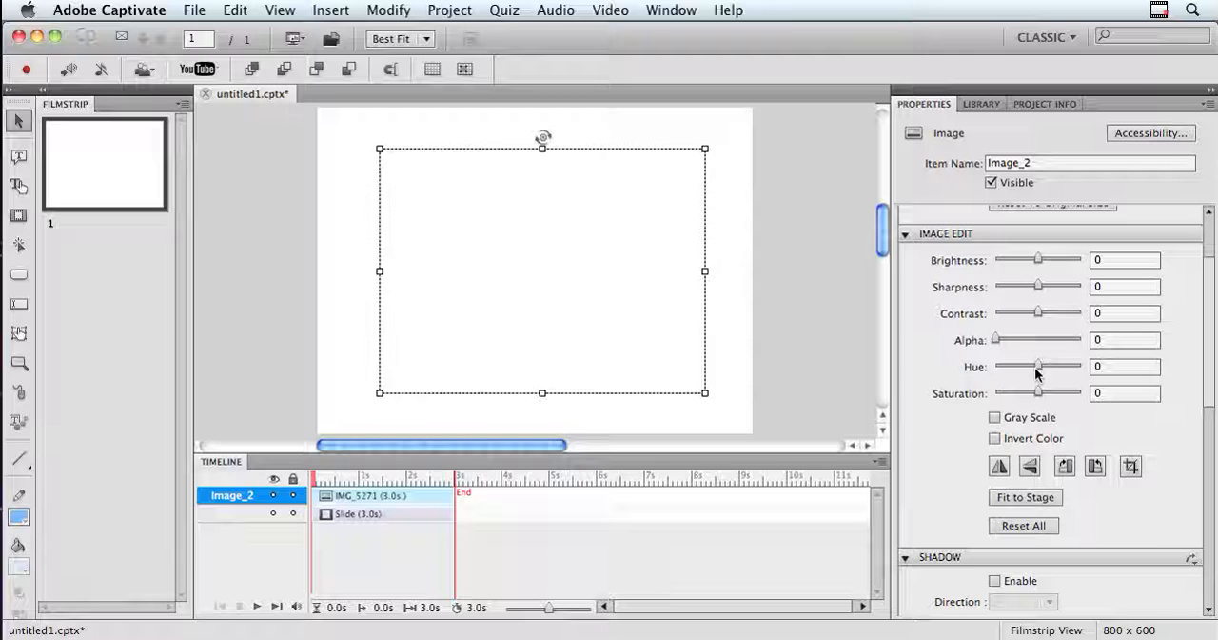
# Try image alpha values of 73 and 31, and return the alpha to 100.
pyautogui.moveTo(994, 341); pyautogui.dragTo(1058, 342)
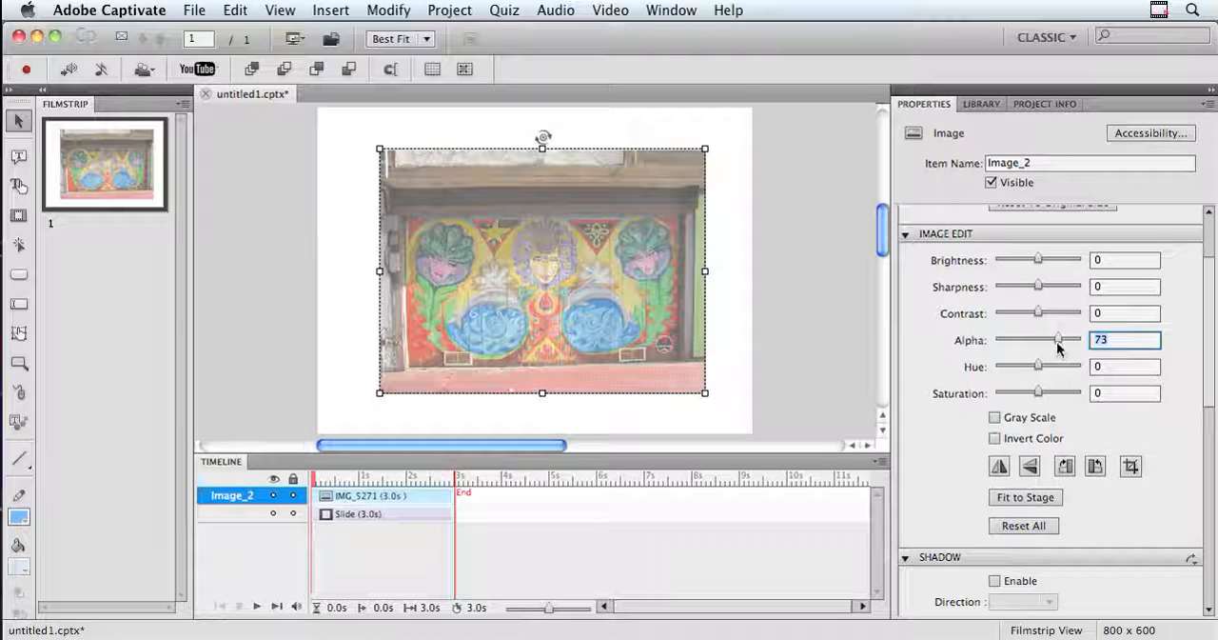
pyautogui.moveTo(1059, 341); pyautogui.dragTo(1023, 344)
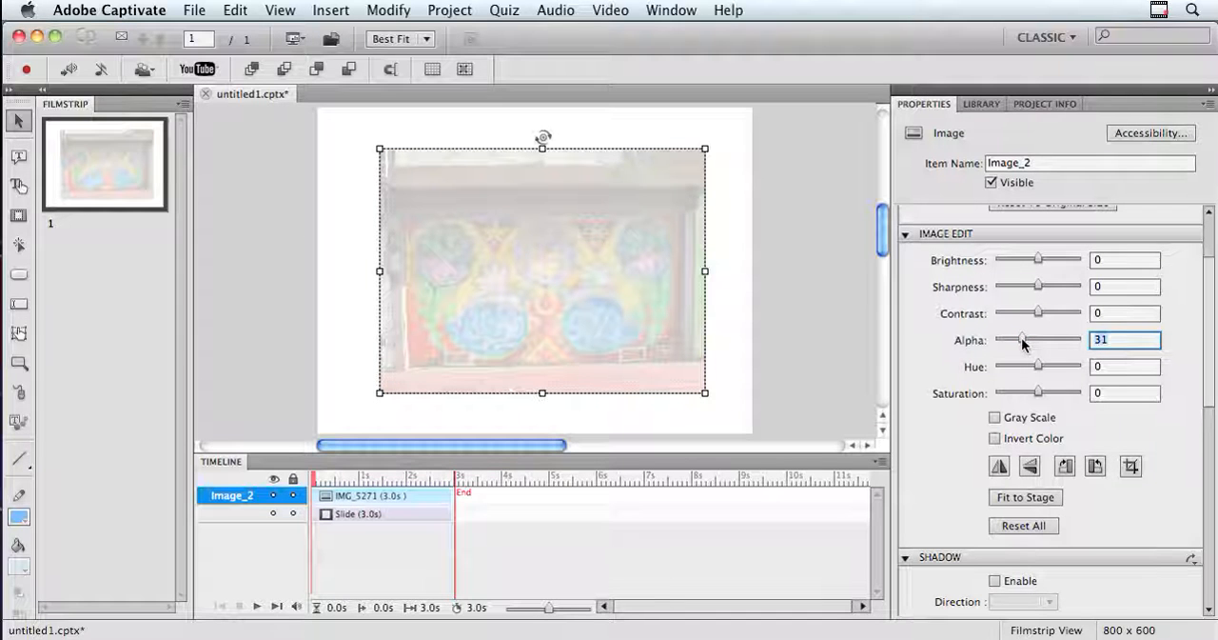
pyautogui.moveTo(1024, 344); pyautogui.dragTo(1081, 337)
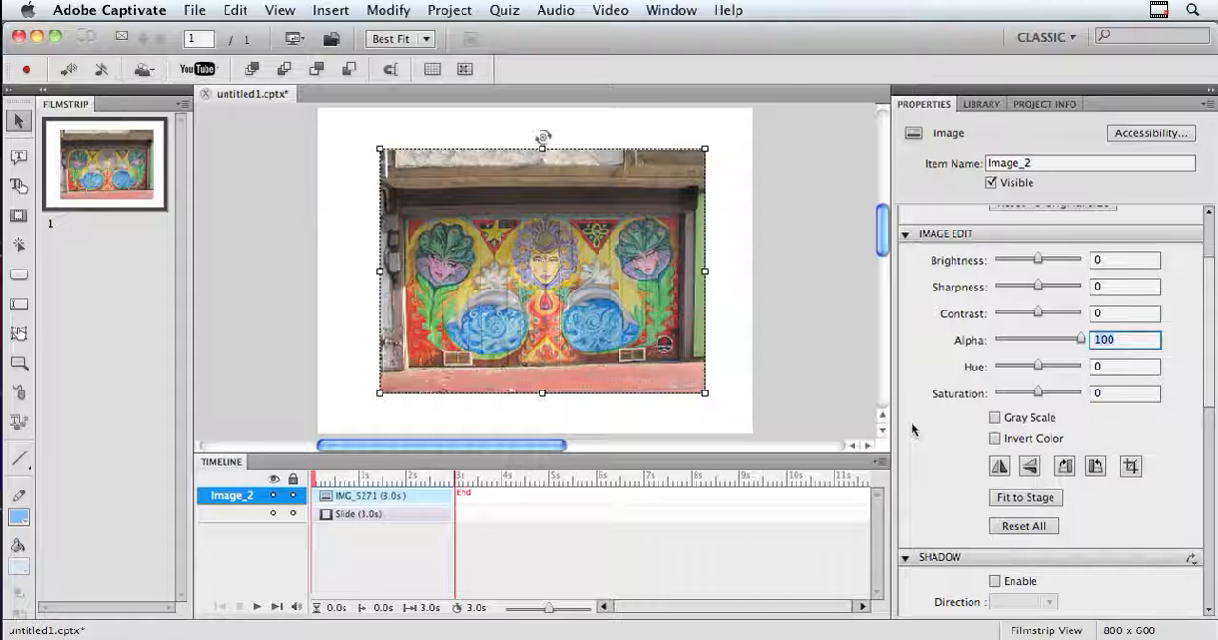
# Experiment with the image's hue and saturation, settling on a hue of 8 and a saturation of 6.
pyautogui.moveTo(1038, 366); pyautogui.dragTo(1021, 366)
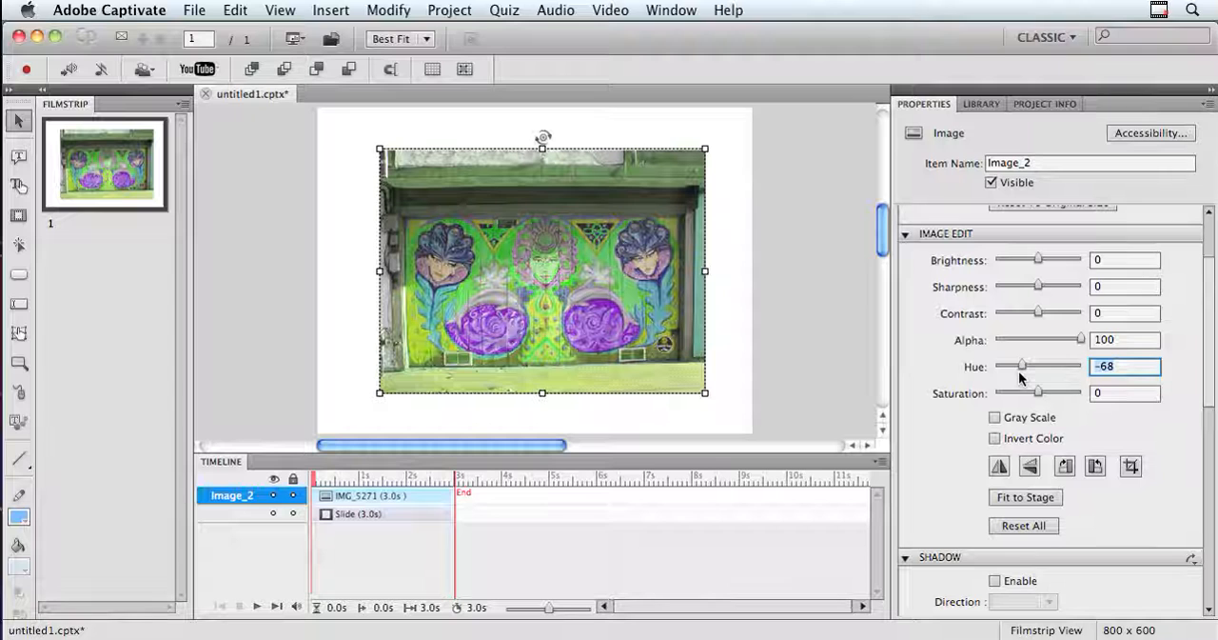
pyautogui.moveTo(1022, 366); pyautogui.dragTo(1061, 359)
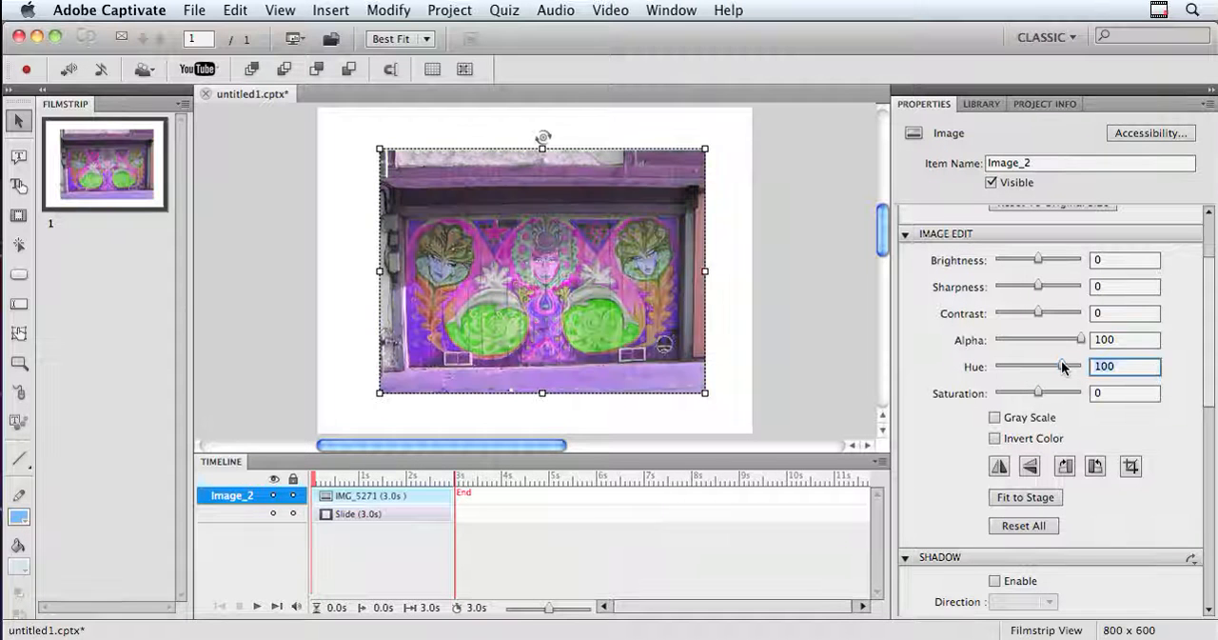
pyautogui.moveTo(1061, 366); pyautogui.dragTo(1057, 394)
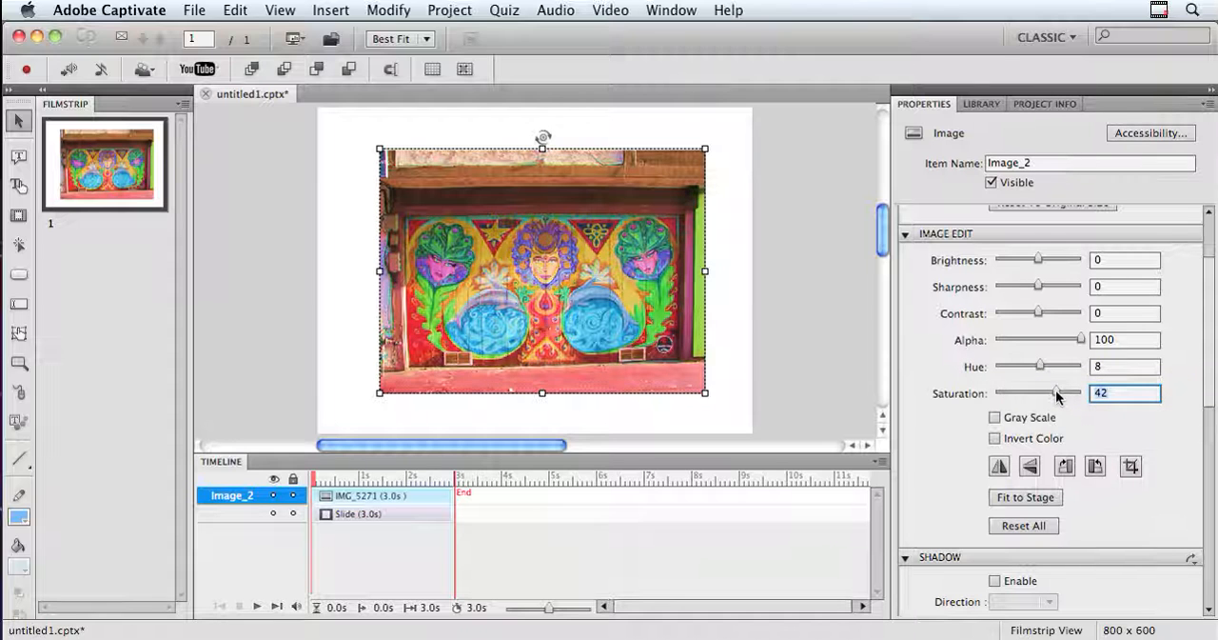
pyautogui.moveTo(1057, 393); pyautogui.dragTo(1022, 395)
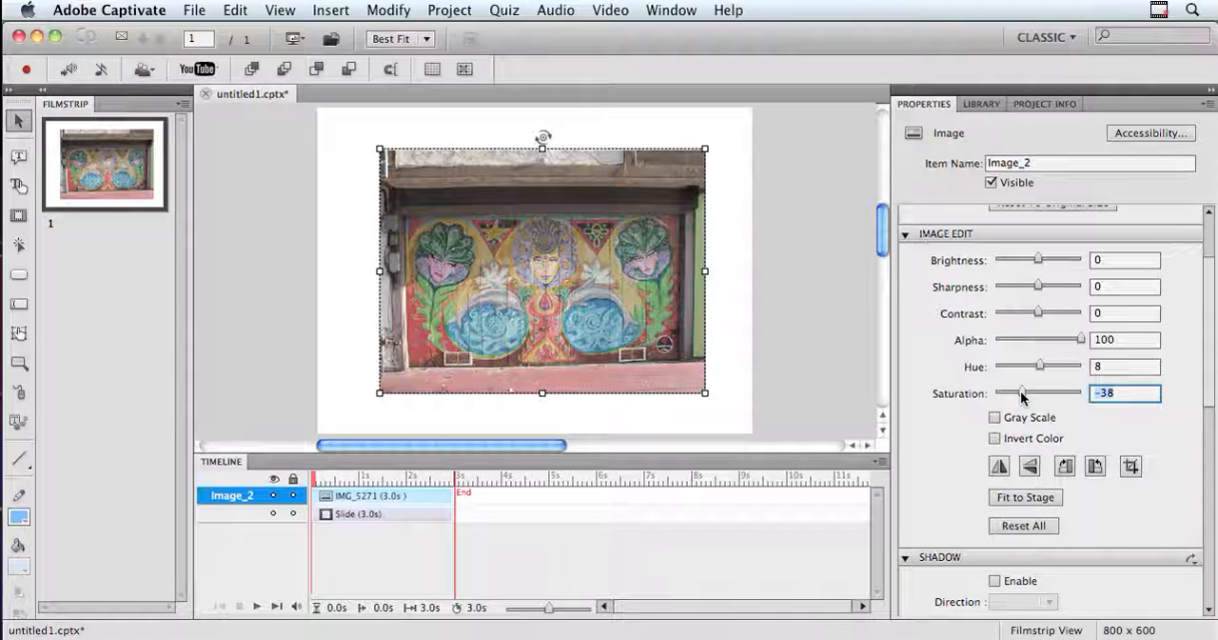
pyautogui.moveTo(1022, 395); pyautogui.dragTo(1041, 392)
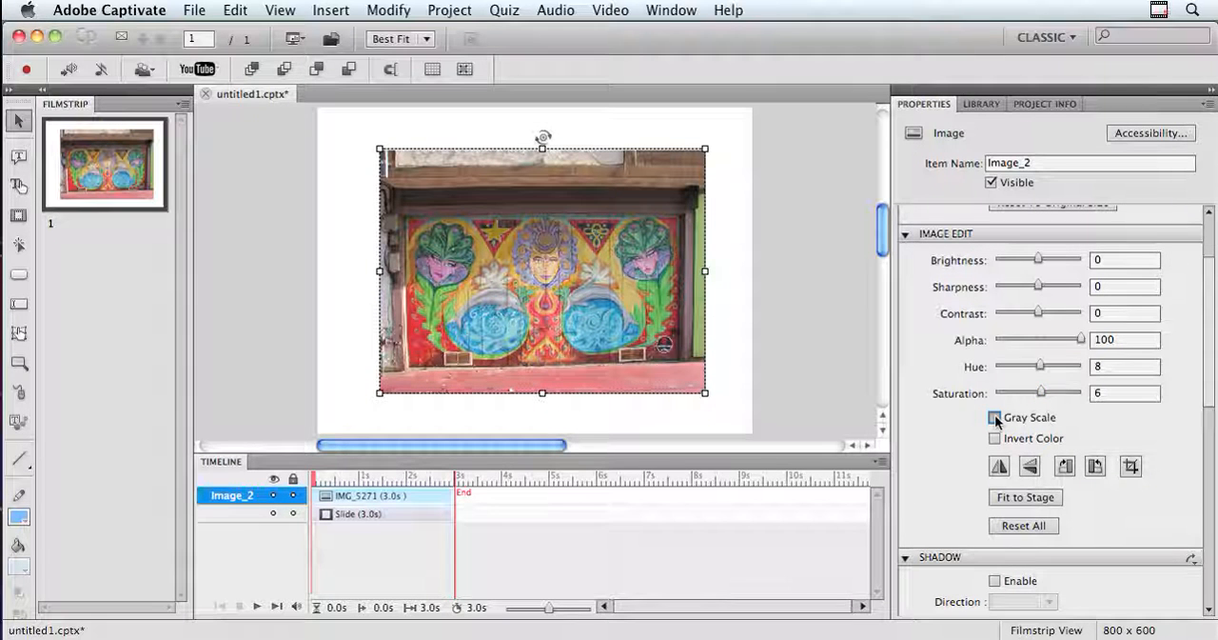
# Try the Gray Scale effect and the Invert Color effect on the image, switching each off again.
pyautogui.click(995, 418)
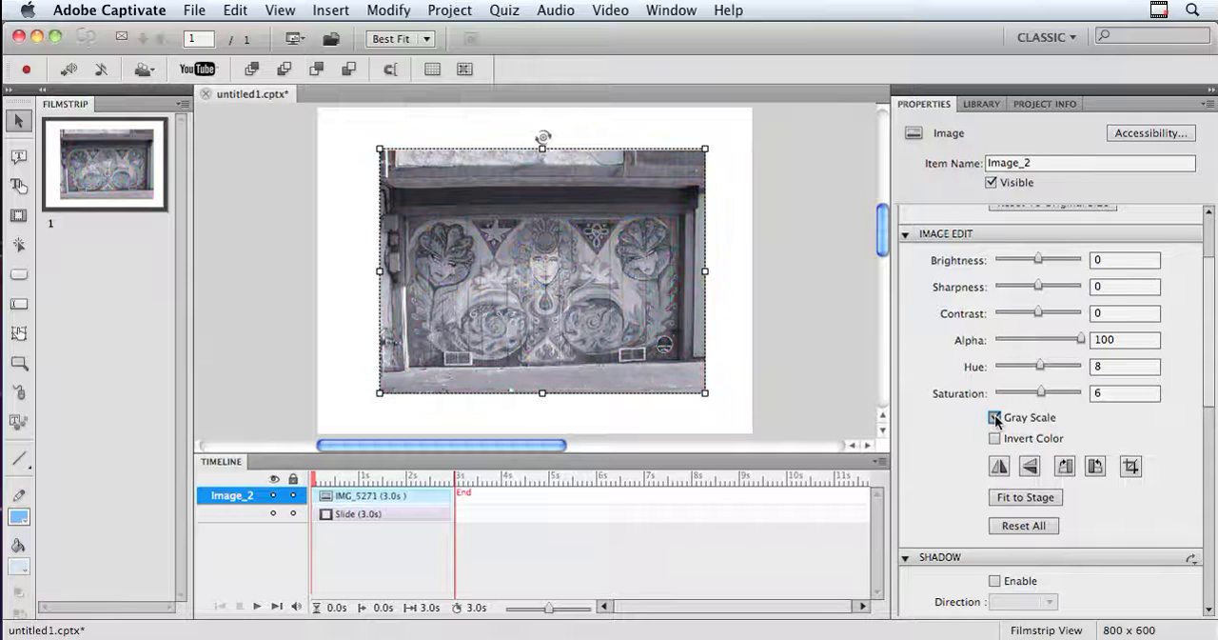
pyautogui.click(994, 418)
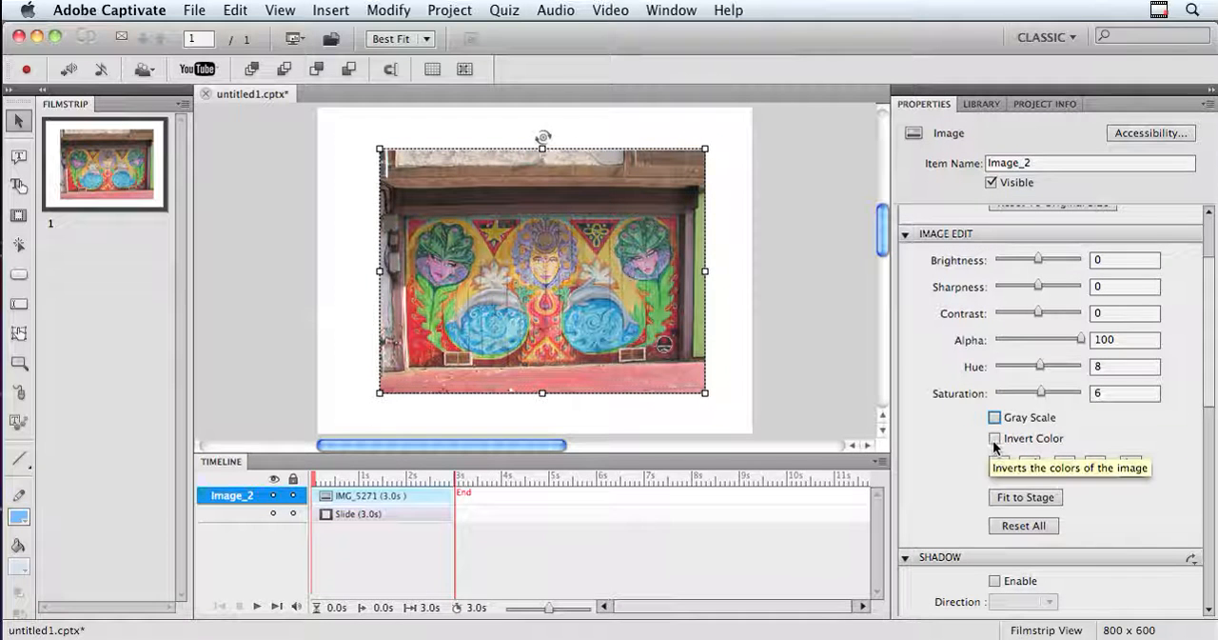
pyautogui.click(995, 439)
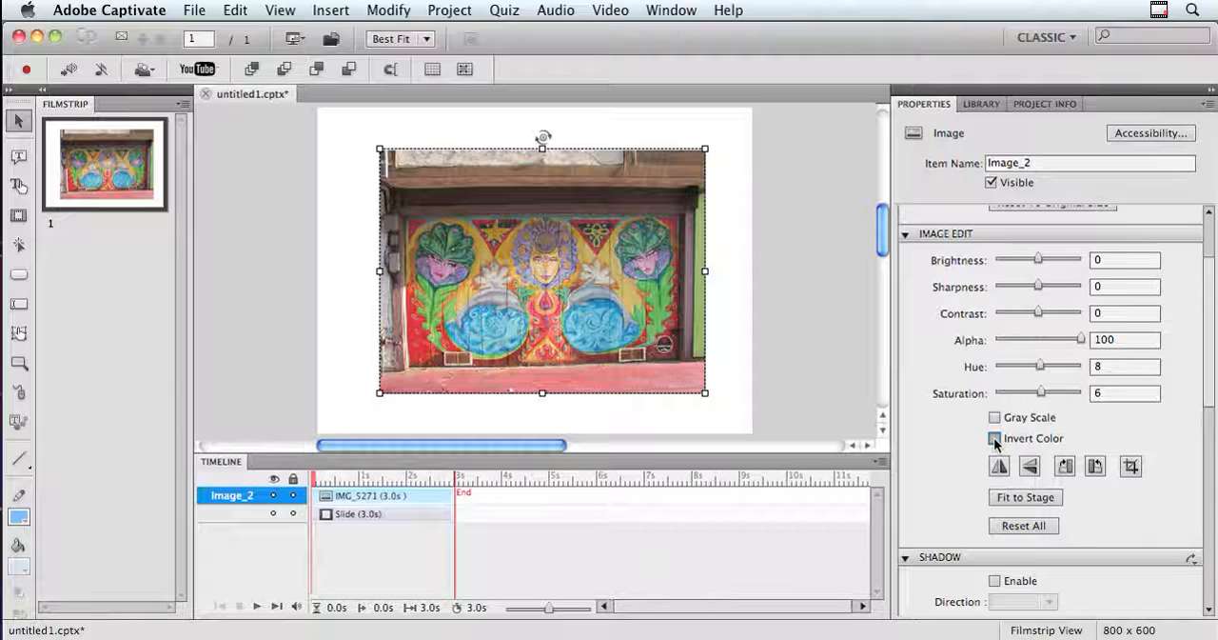
pyautogui.click(994, 439)
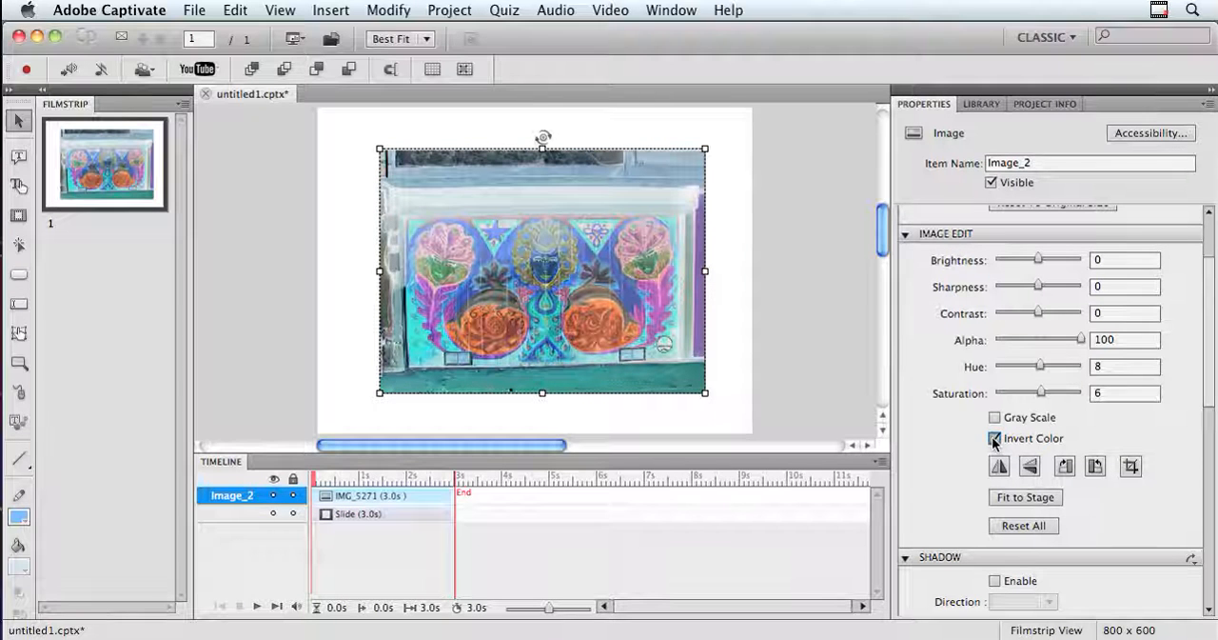
pyautogui.click(995, 439)
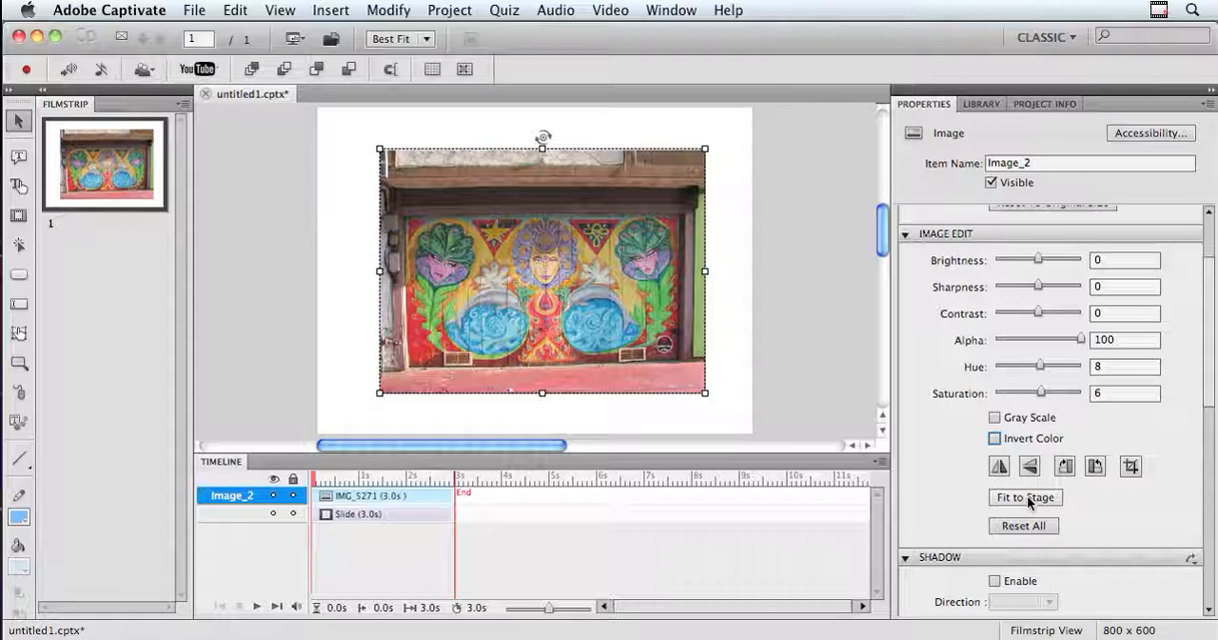
# Enable an outer shadow on the image, apply the preset with a 0-degree angle, and set the shadow distance to 11 px.
pyautogui.scroll(-3, 944, 429)
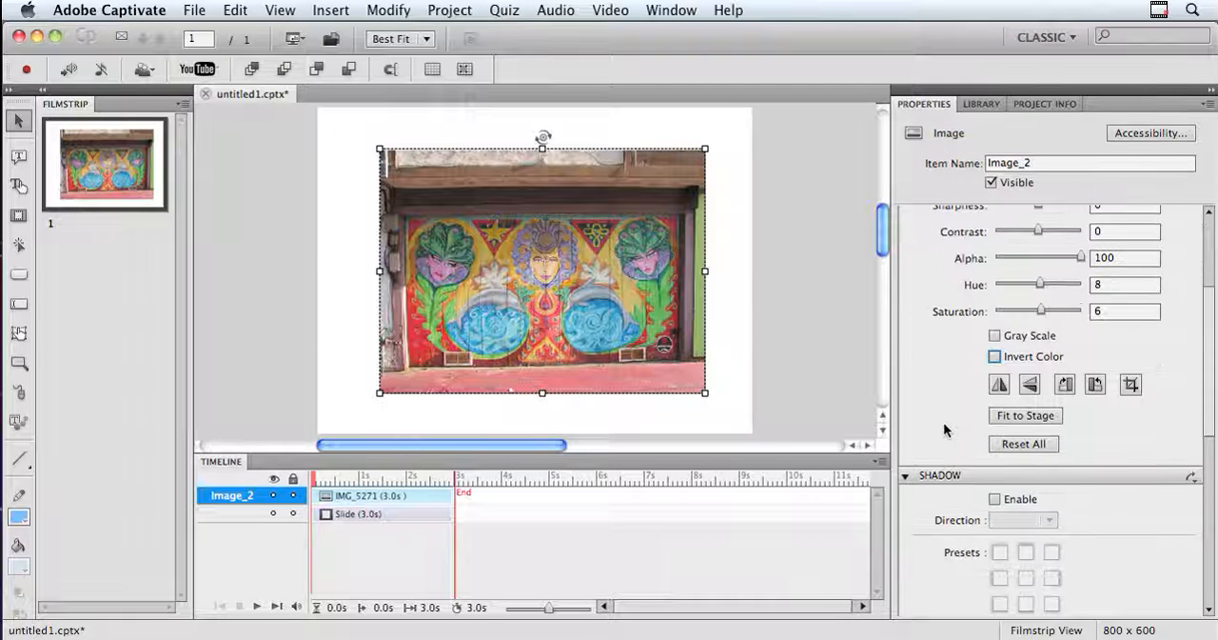
pyautogui.click(995, 498)
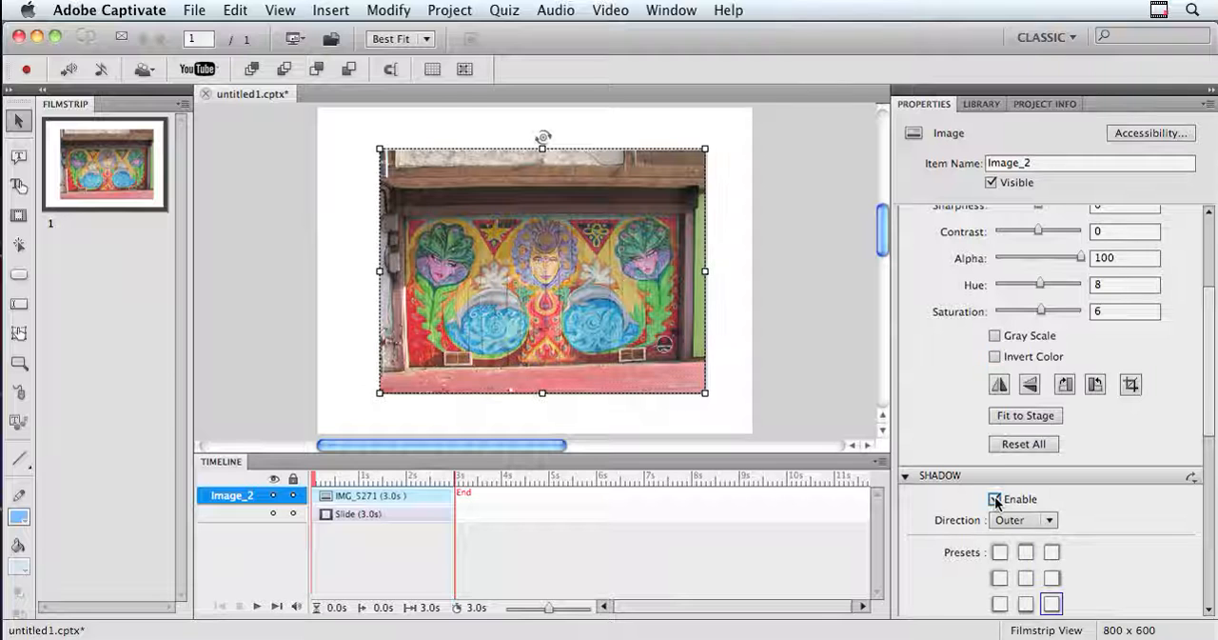
pyautogui.scroll(-3, 1086, 514)
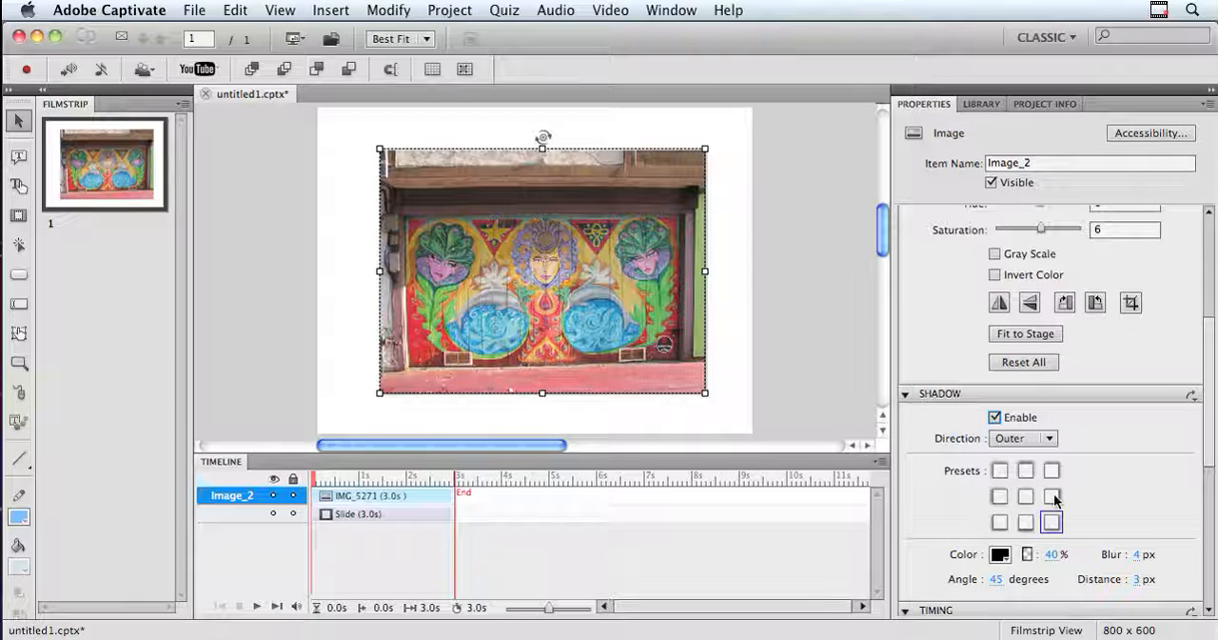
pyautogui.click(1049, 496)
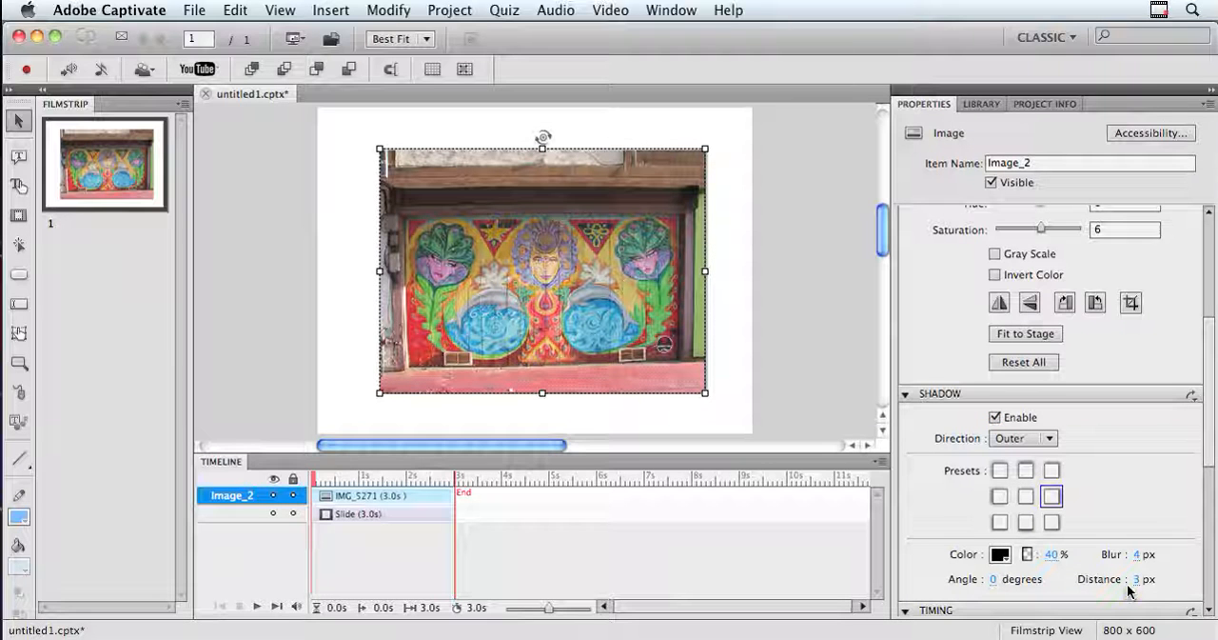
pyautogui.moveTo(1137, 581); pyautogui.dragTo(1147, 583)
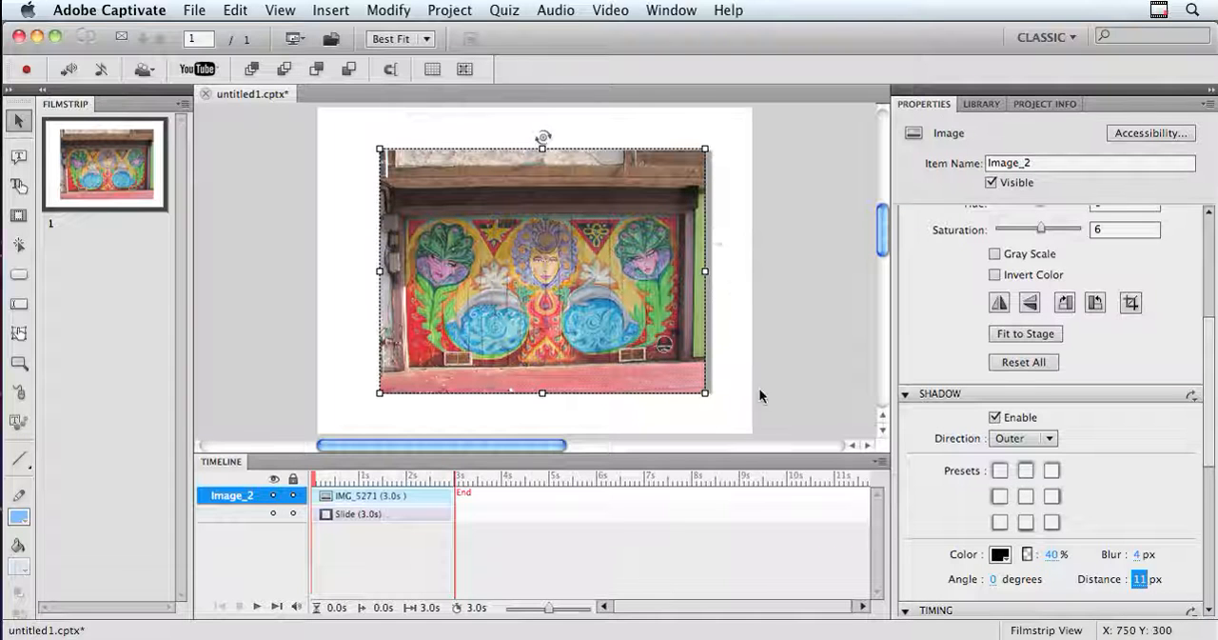
# Switch the image's shadow to the preset with a 180-degree angle and look over the timing and transition settings.
pyautogui.click(998, 496)
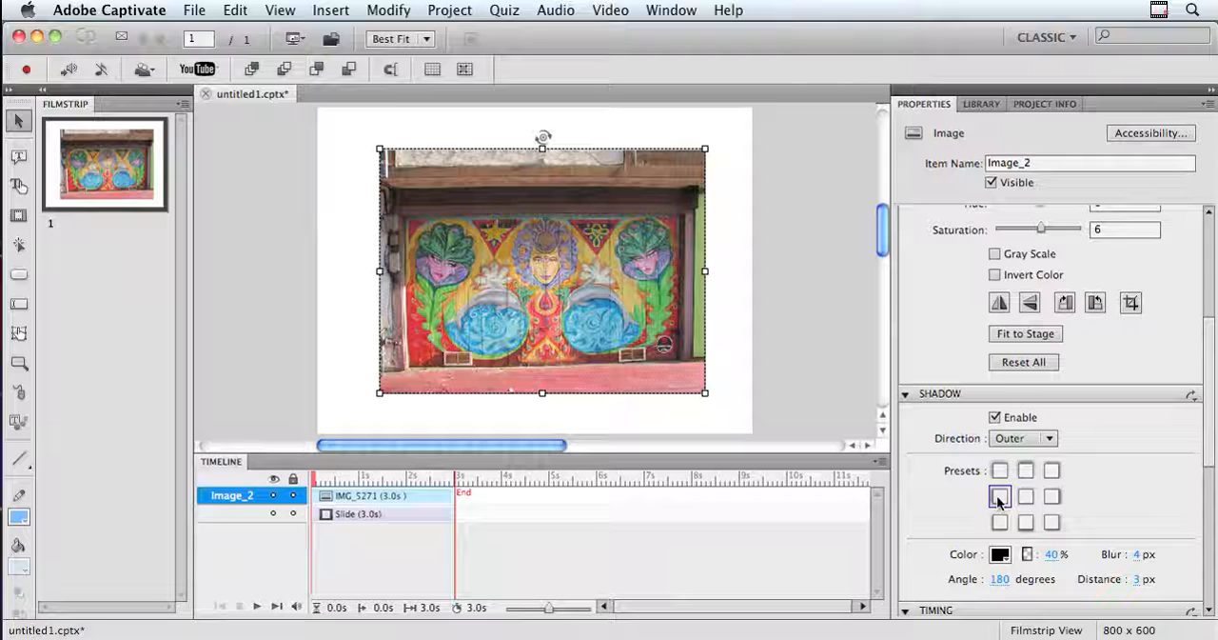
pyautogui.scroll(-3, 1212, 426)
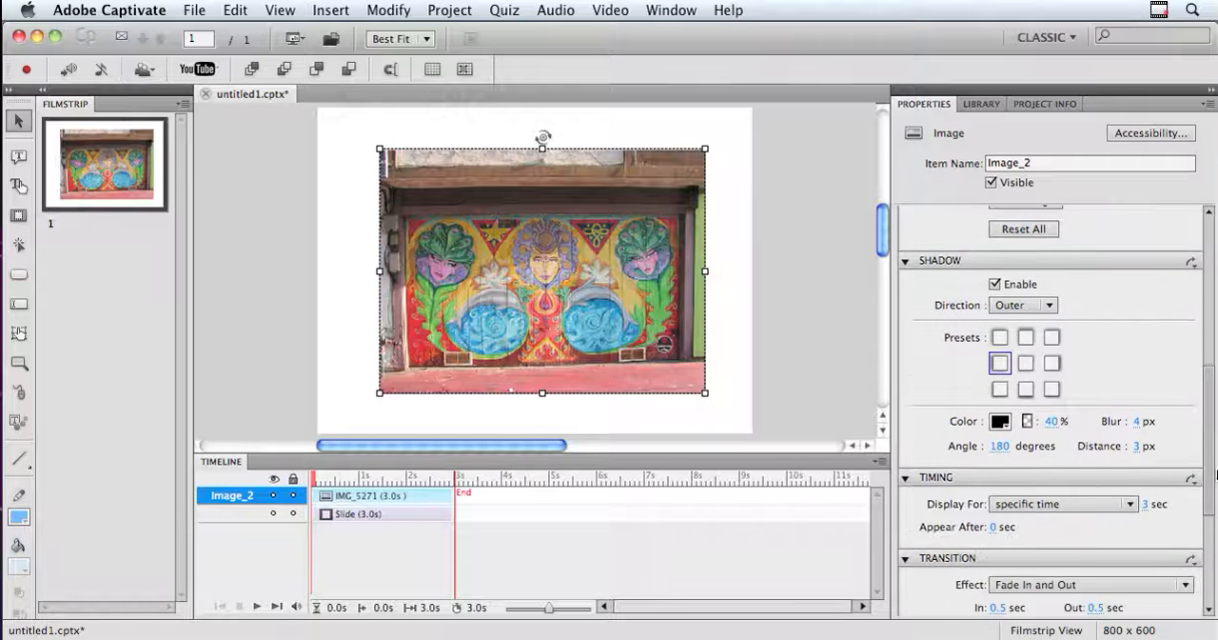
pyautogui.scroll(4, 1212, 425)
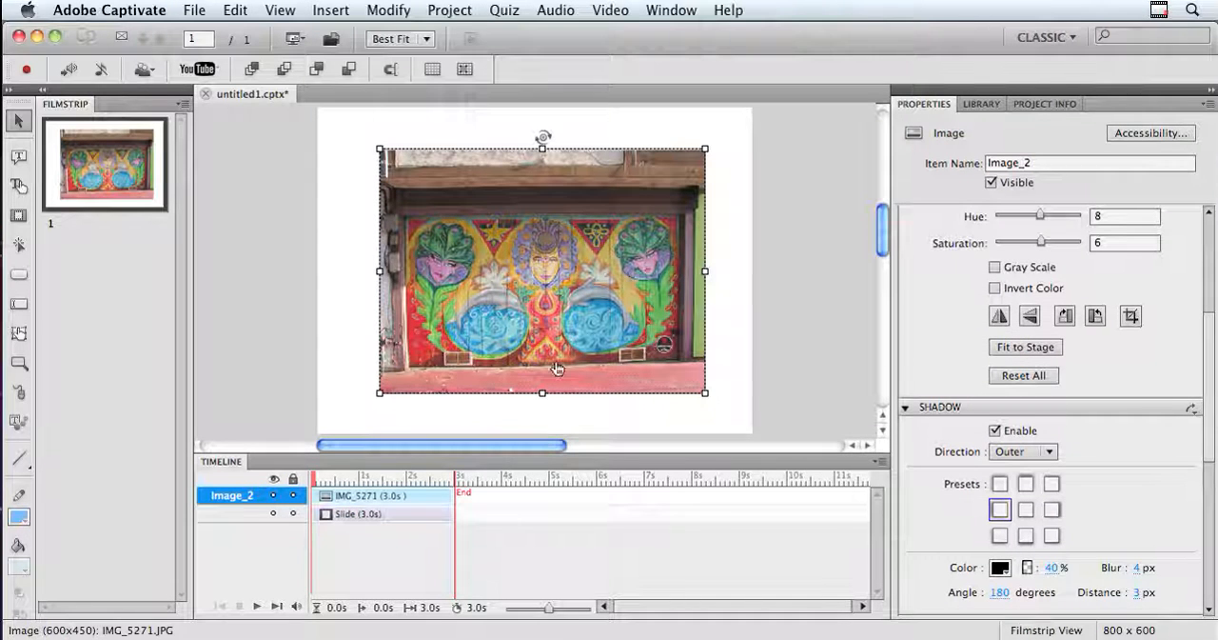